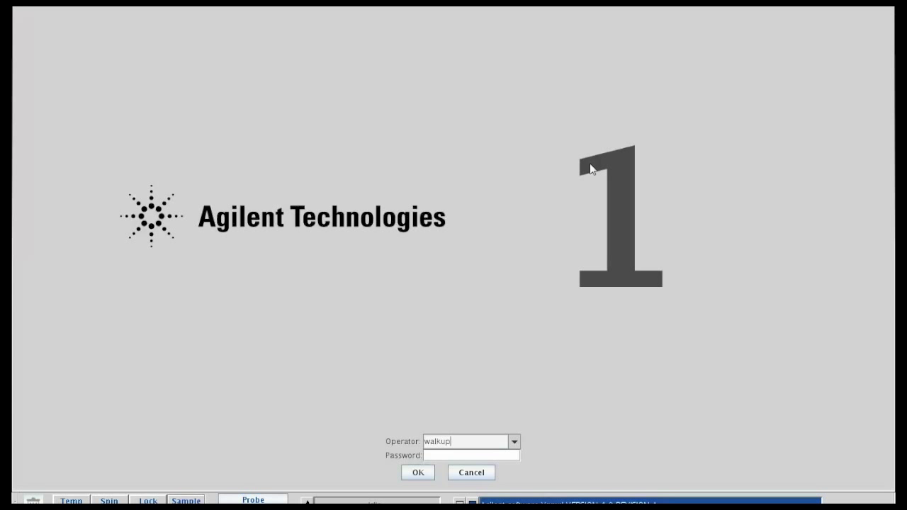
Replace the operator name in the Operator field, enter the password and log in.
left_click_drag(463, 440, 423, 442)
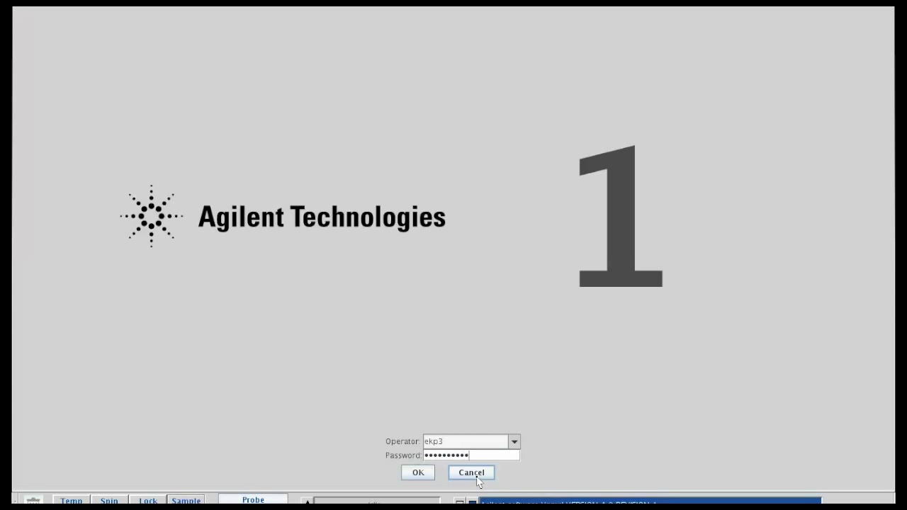
key("Return")
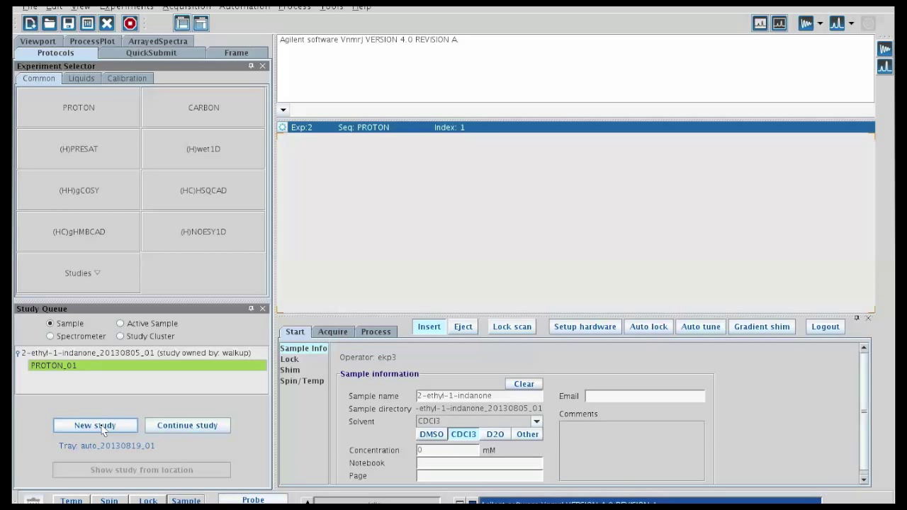
Start a new study and assign it to empty tray location 83 (row F, column 5).
left_click(103, 426)
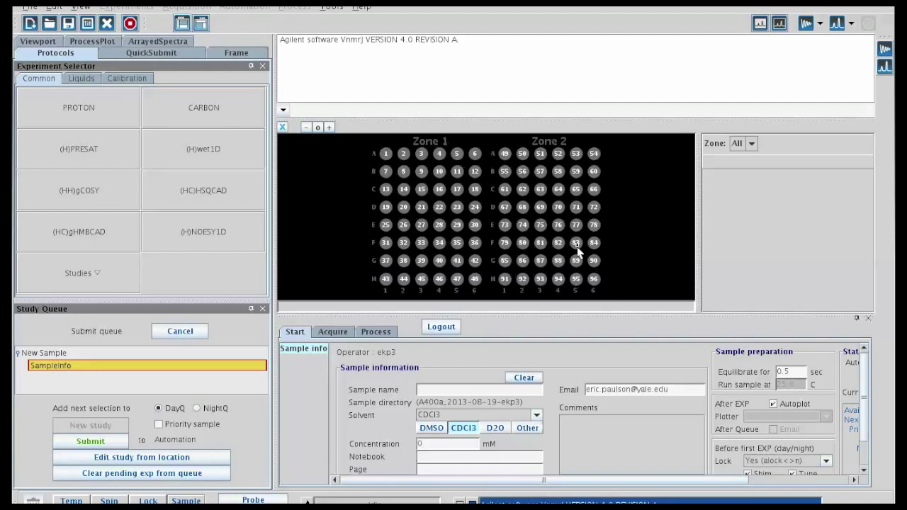
left_click(577, 244)
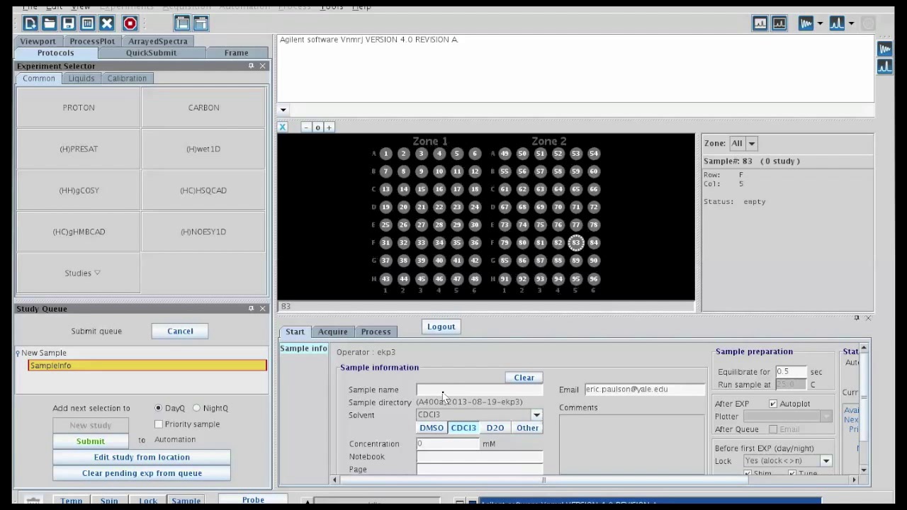
Name the sample Test_Sample and choose CDCl3 as its solvent.
type("st Sample")
left_click(537, 417)
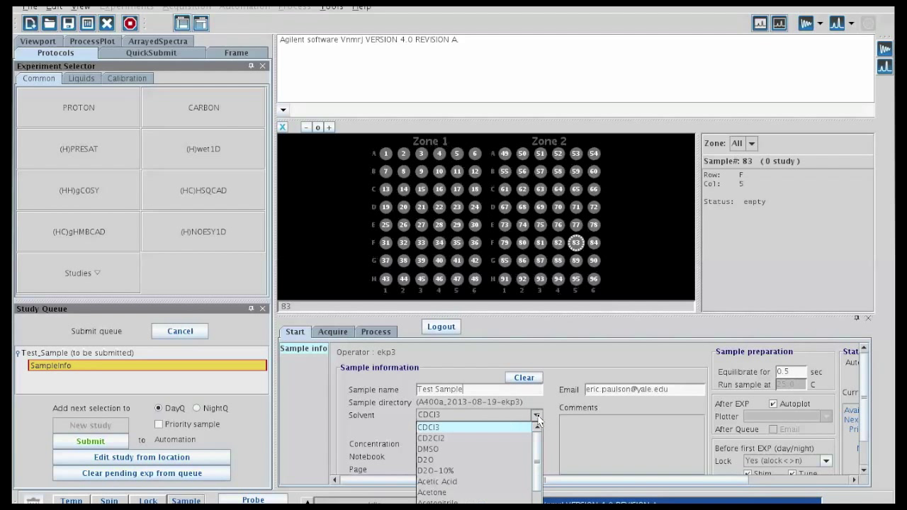
left_click_drag(540, 450, 540, 502)
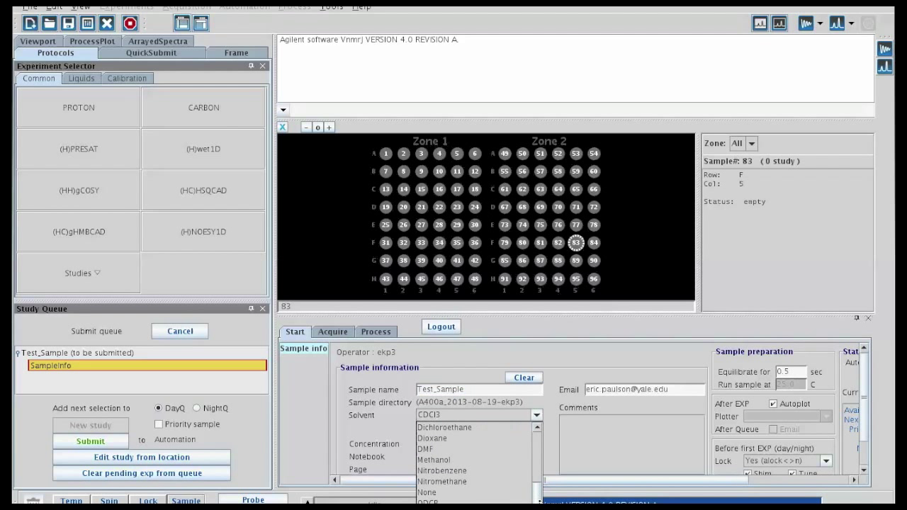
scroll(540, 497, "up", 5)
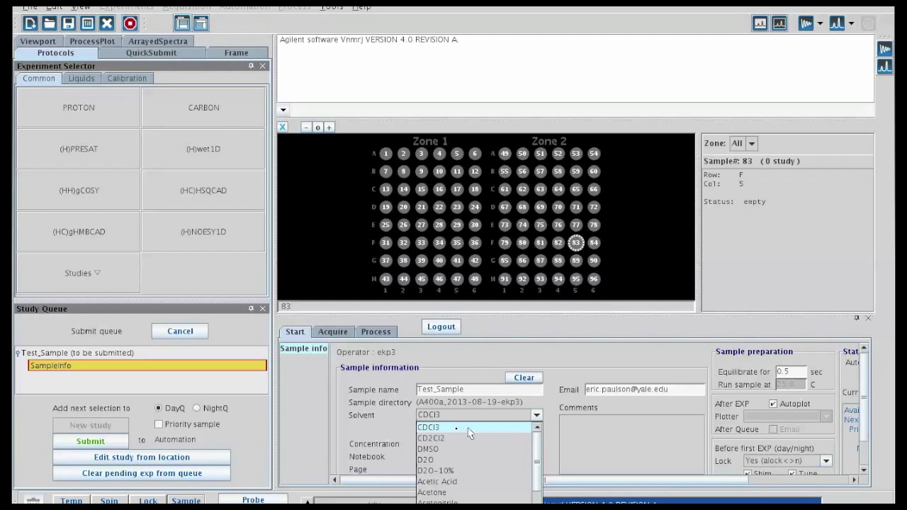
left_click(438, 430)
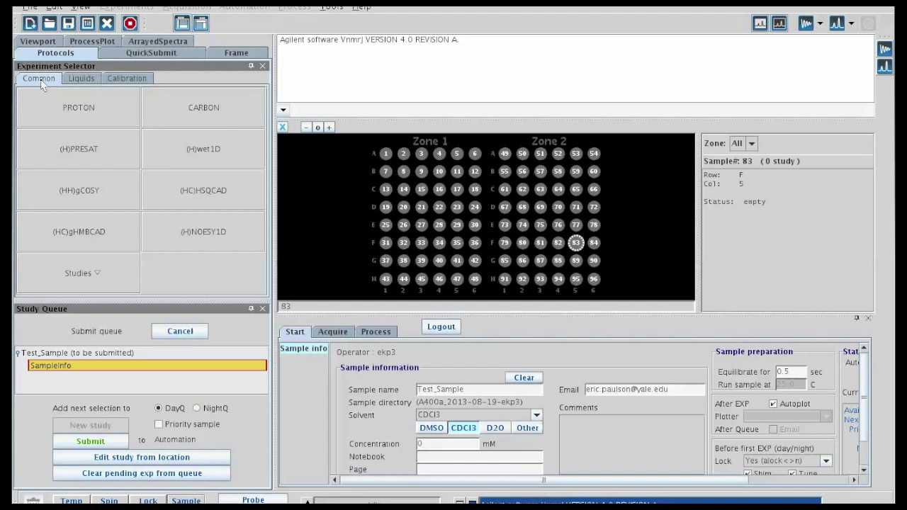
left_click(80, 80)
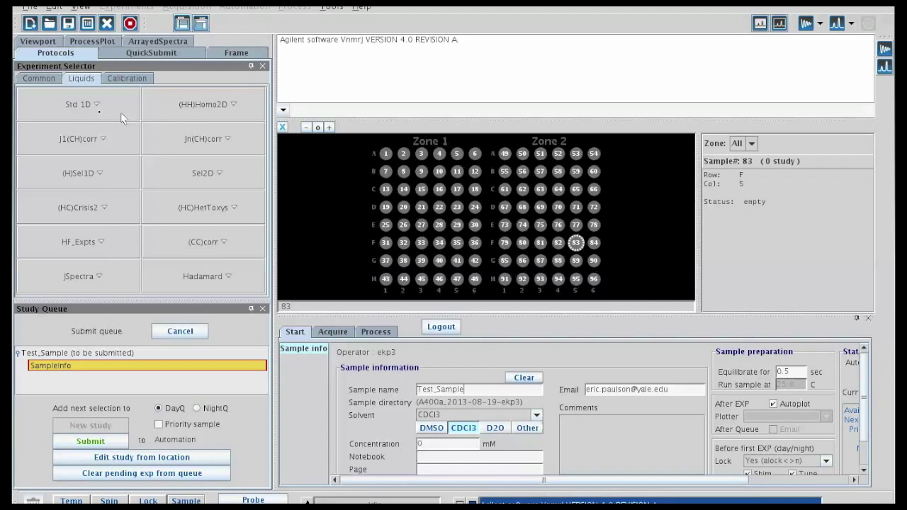
left_click(97, 108)
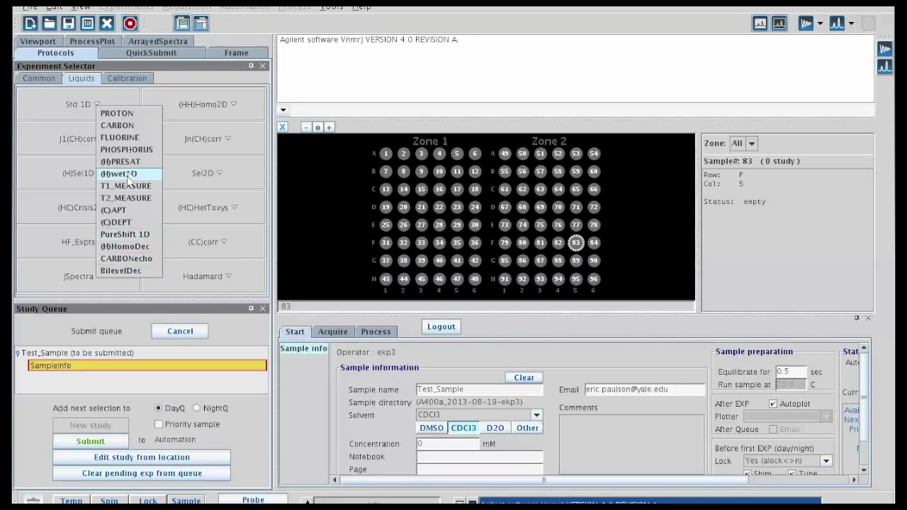
left_click(122, 80)
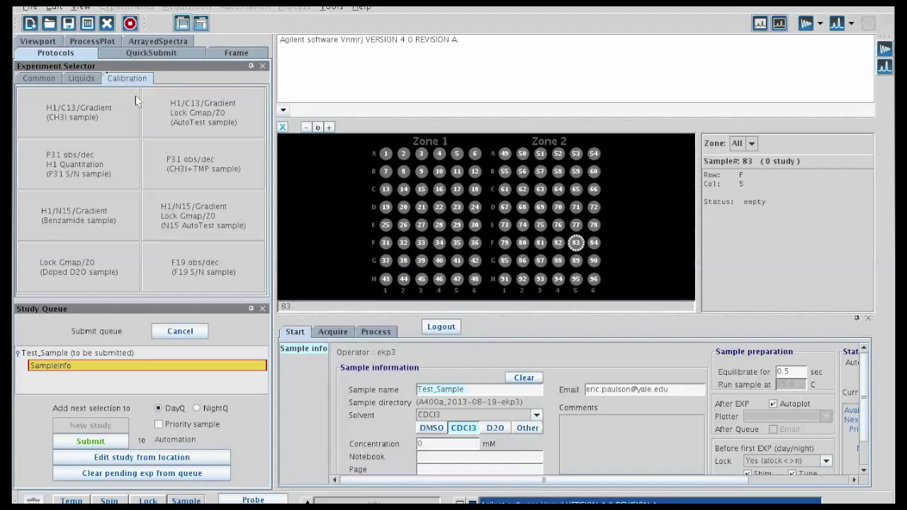
left_click(55, 78)
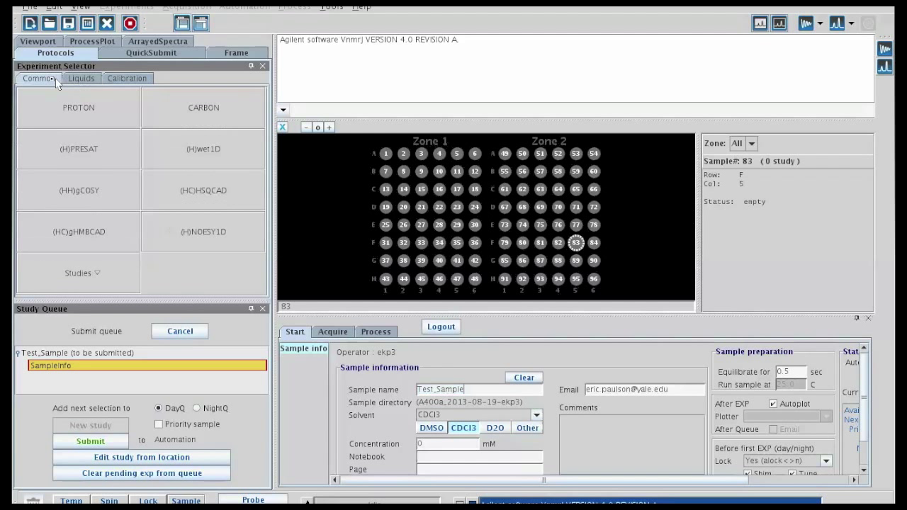
left_click(77, 113)
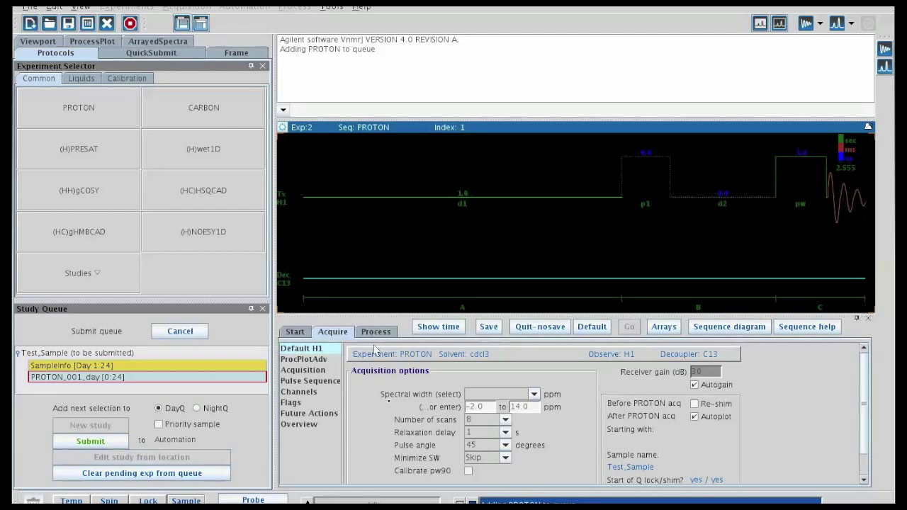
Set the PROTON experiment to 16 scans, keeping 1 s relaxation delay and 45° pulse angle.
left_click(505, 420)
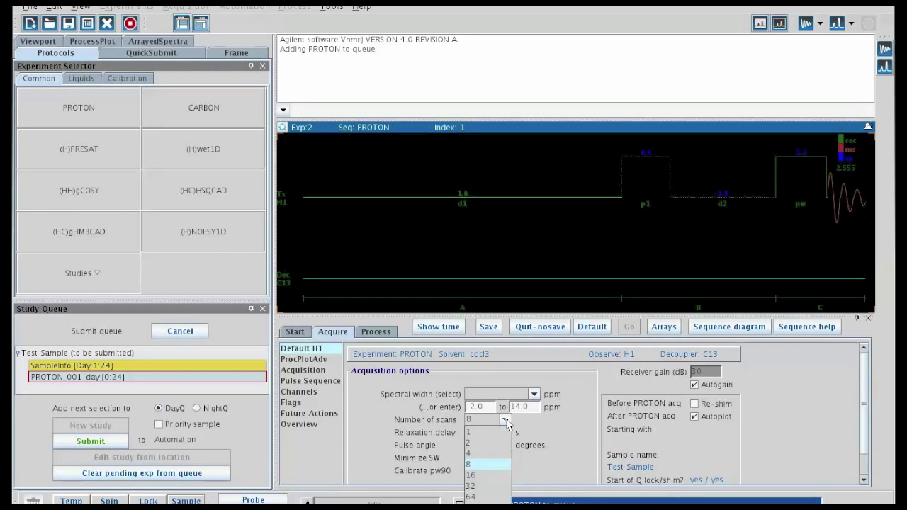
left_click(488, 478)
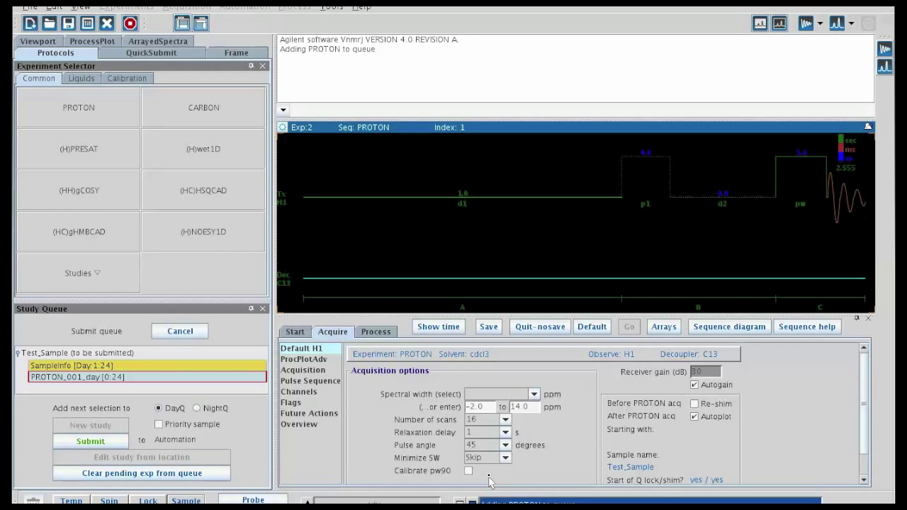
left_click(508, 434)
left_click(510, 434)
left_click(506, 445)
left_click(506, 445)
Review the acquisition parameters, keeping spectral width in Hz and 16 scans.
left_click(302, 370)
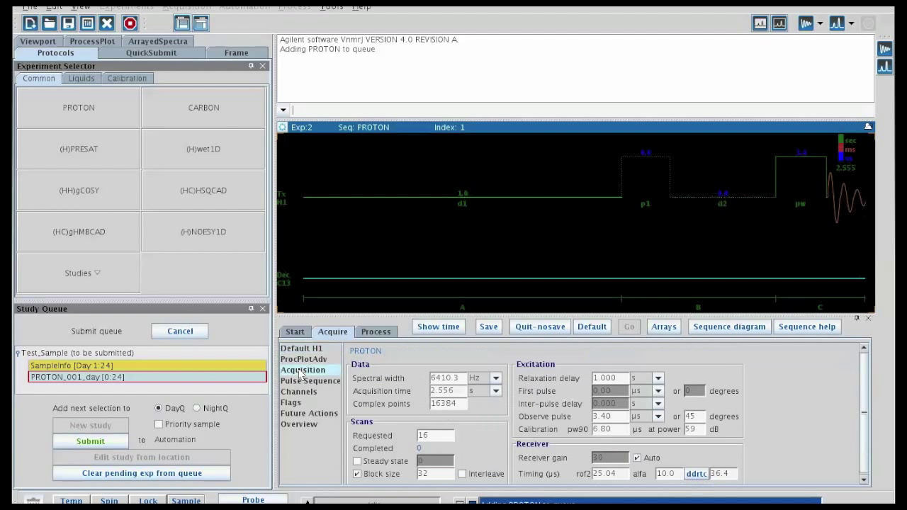
left_click(496, 379)
left_click(498, 380)
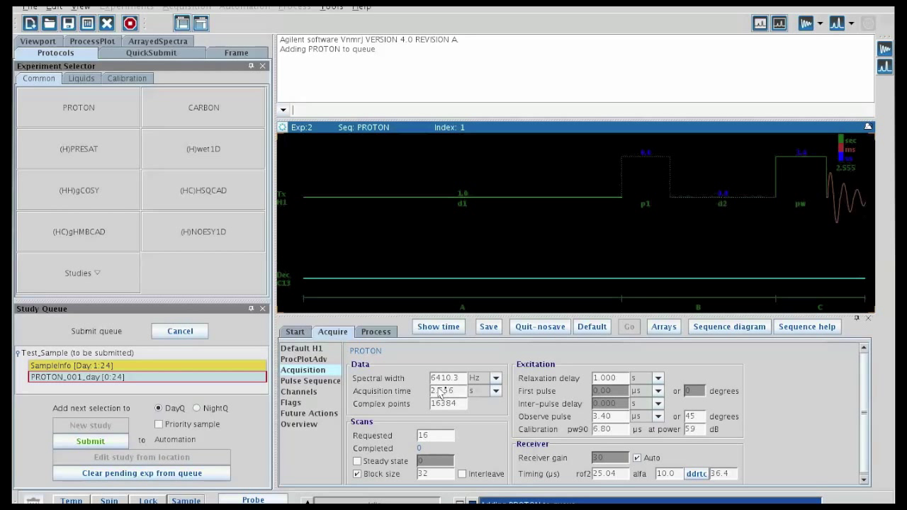
left_click(433, 439)
Return to Default H1, save the PROTON settings, and queue a CARBON experiment.
left_click(324, 350)
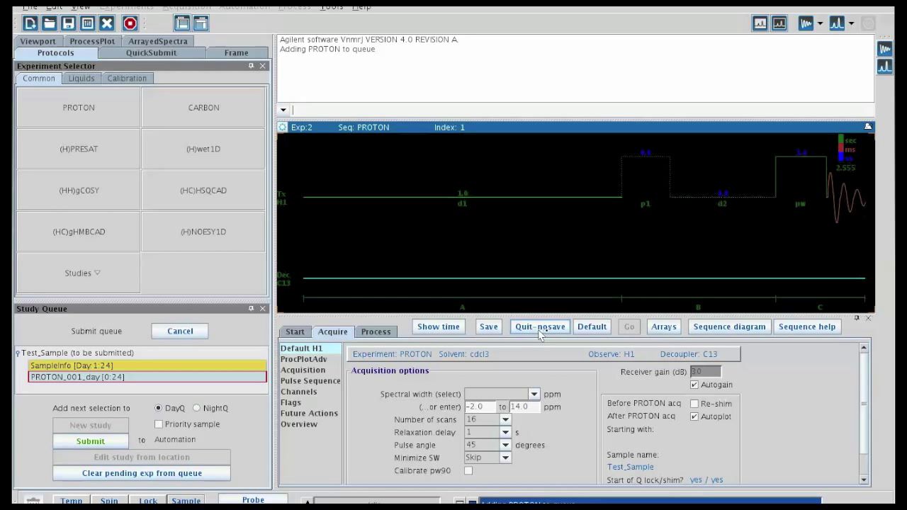
left_click(489, 328)
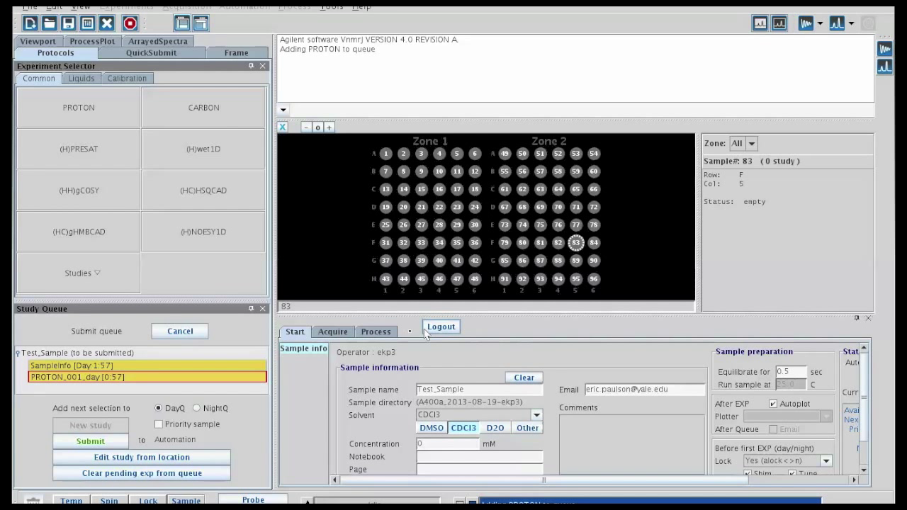
left_click(204, 112)
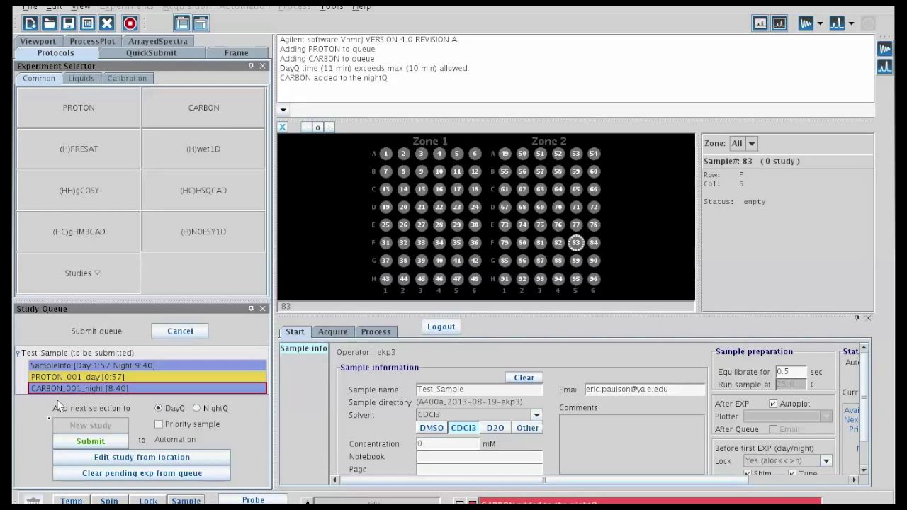
key("Delete")
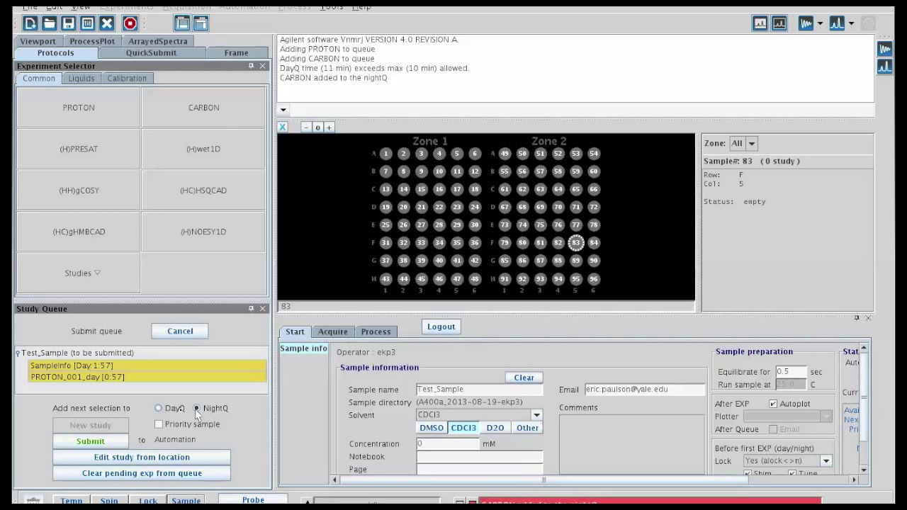
left_click(158, 425)
Submit Test_Sample's study at tray location 83 to automation.
left_click(92, 441)
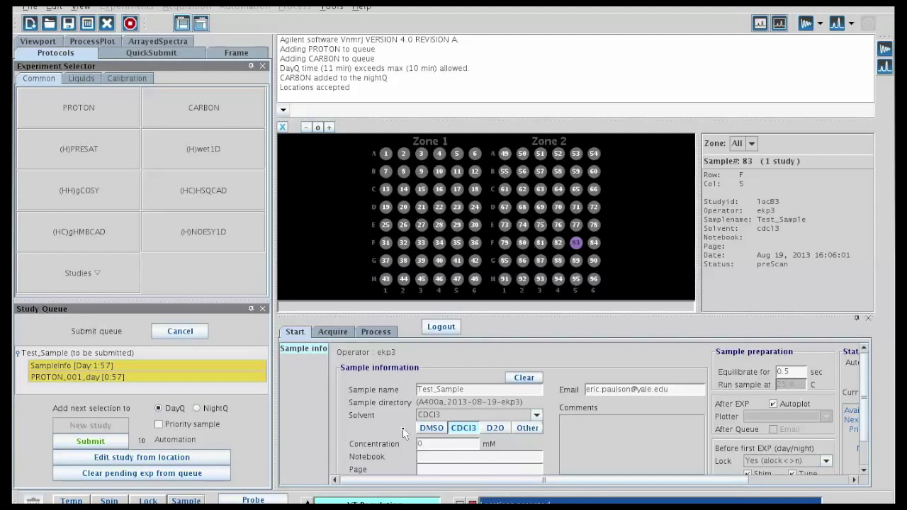
Log the operator out of VnmrJ.
left_click(442, 328)
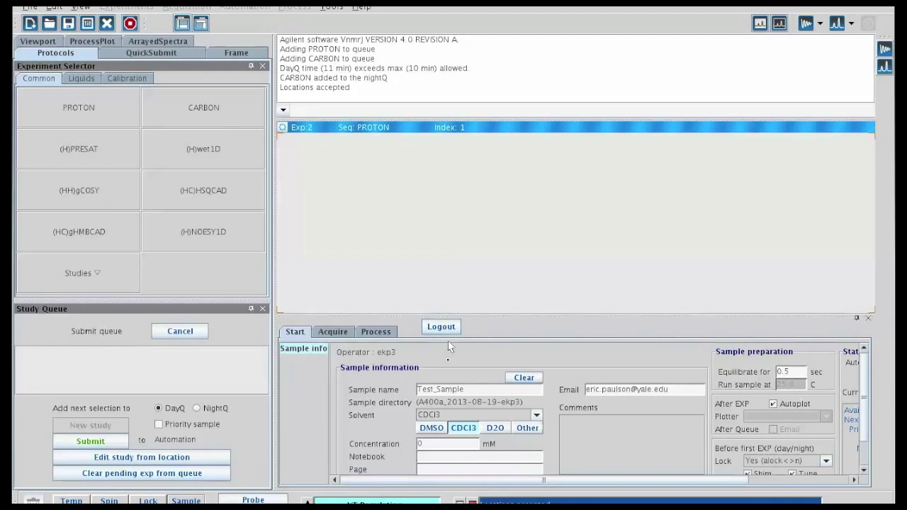